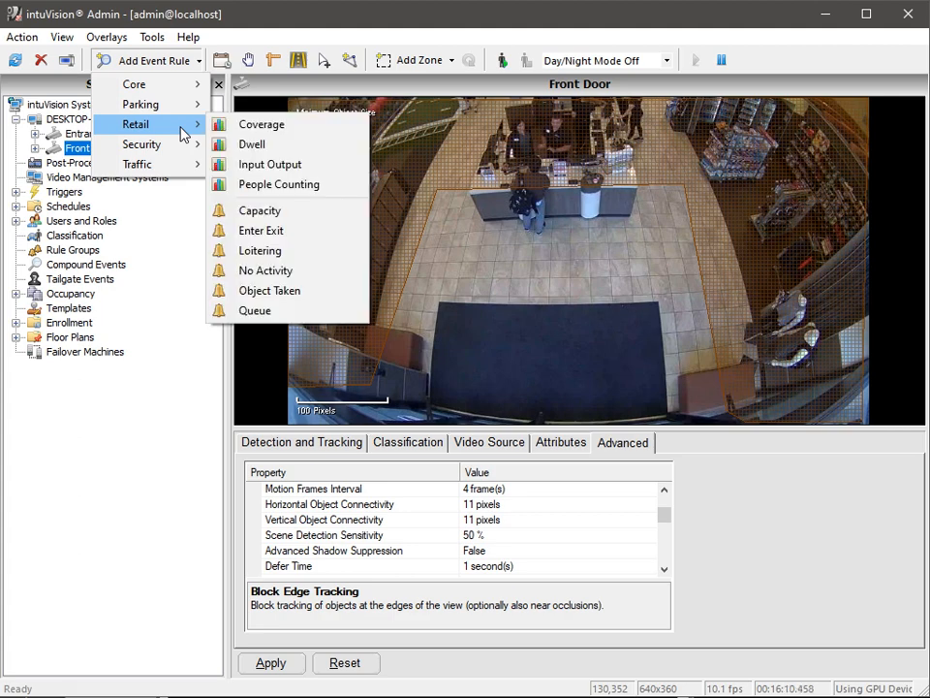
Add a retail People Counting rule named Gym Guests to the Front Door camera, with the Count/Aggregate alarm type
click(279, 199)
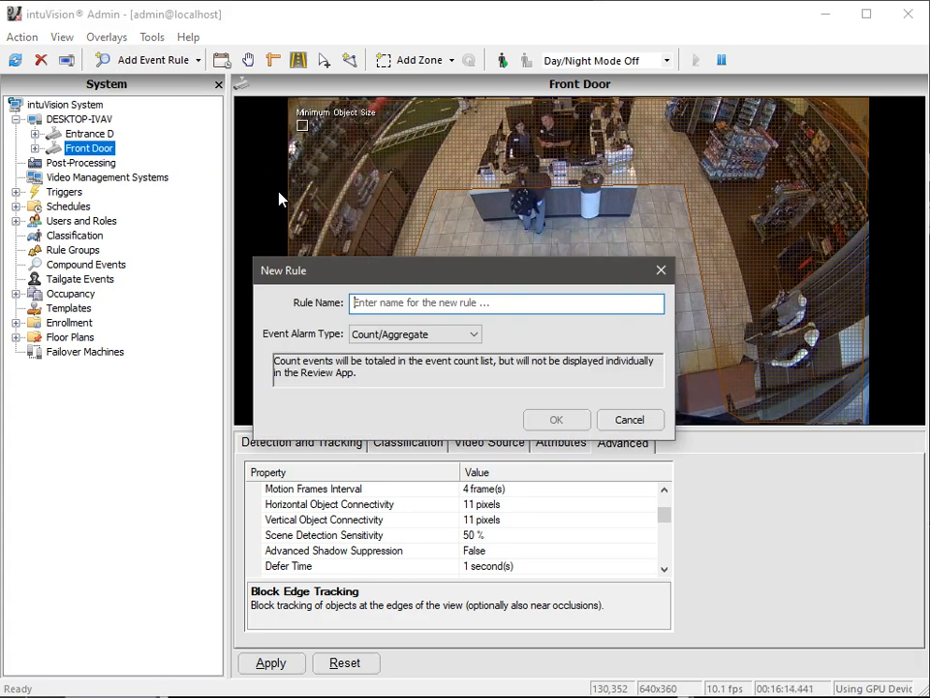
text(Gym Gue)
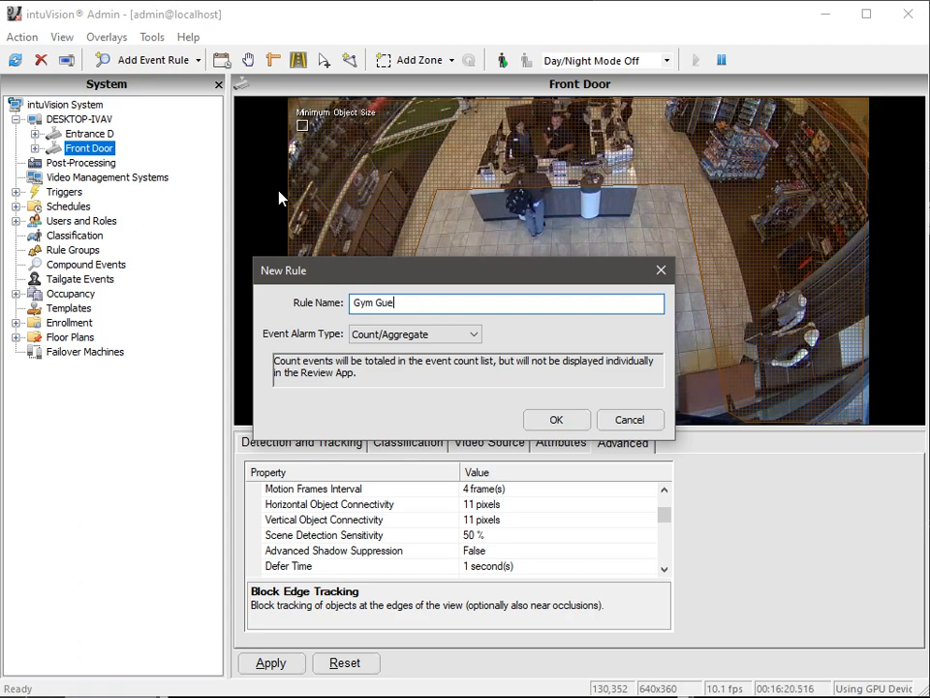
text(sts)
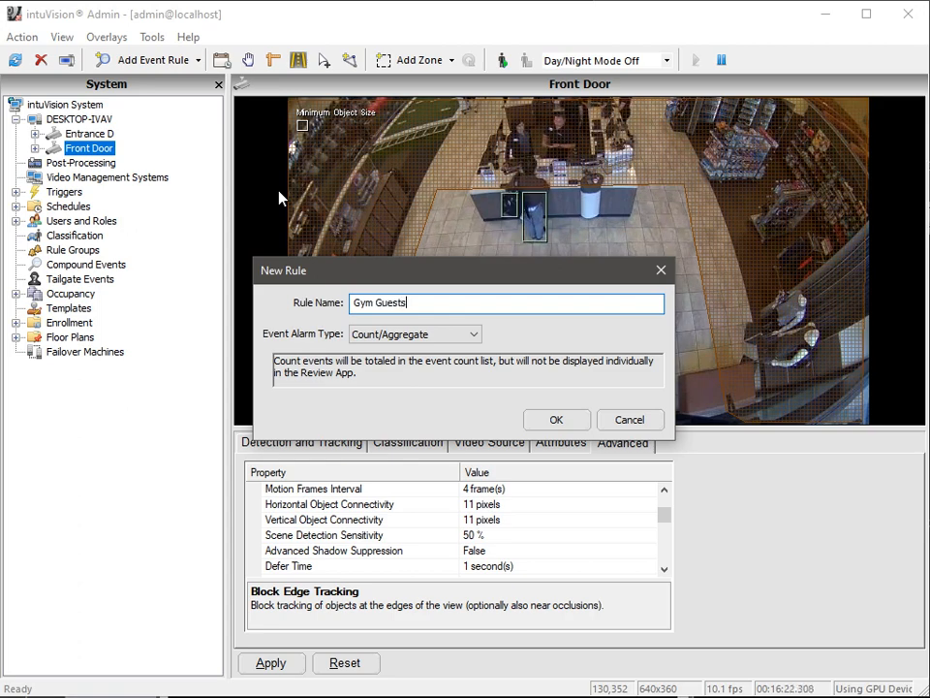
key(Return)
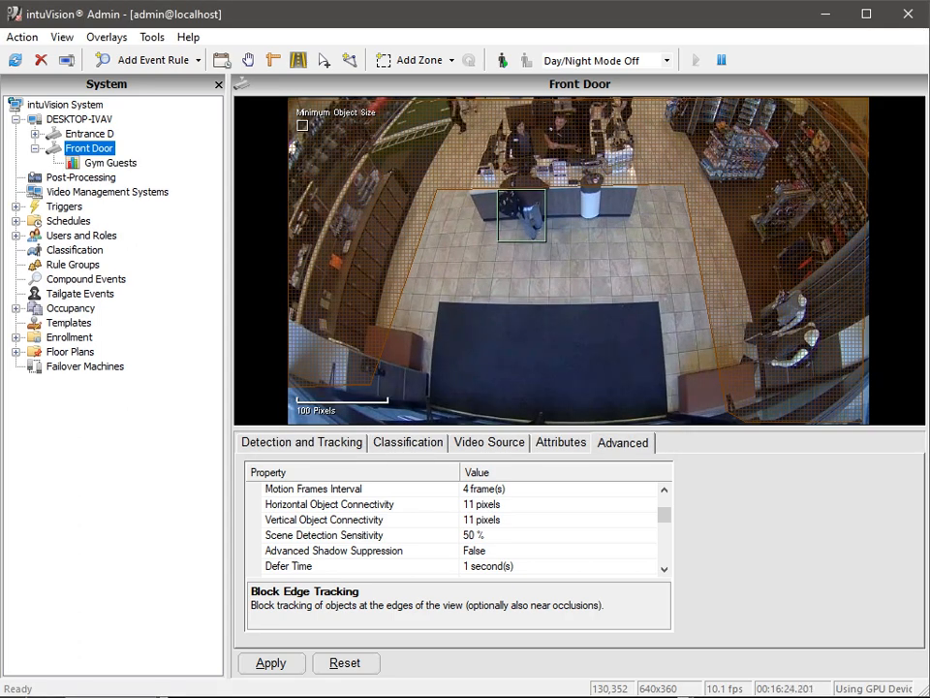
Reshape the Gym Guests zone to a trapezoid enclosing the dark entrance mat and reaching the image's lower edge, and apply it
click(100, 164)
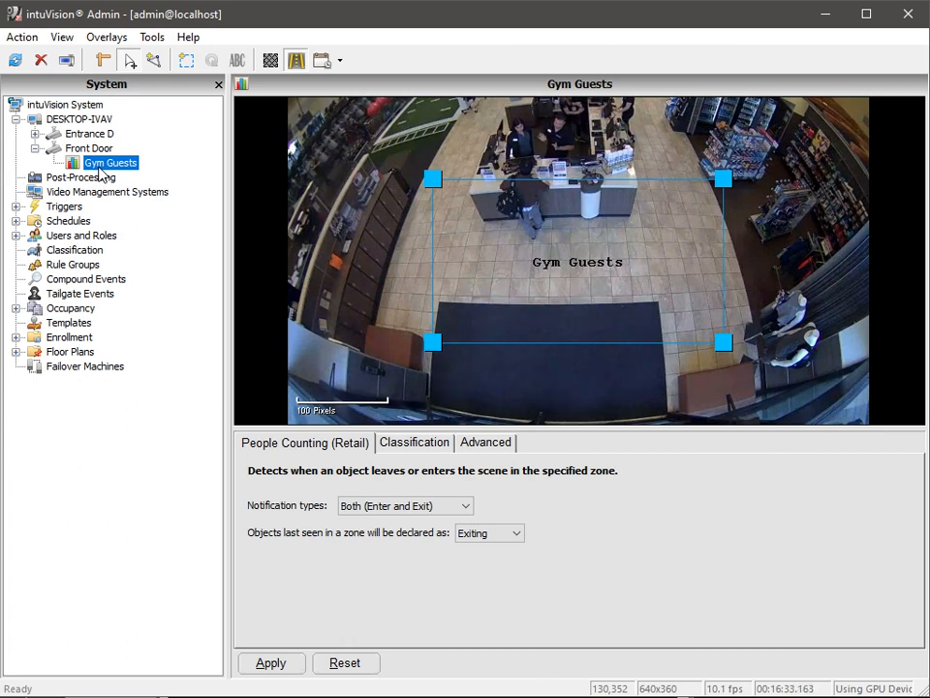
drag(534, 219, 428, 339)
drag(584, 294, 717, 281)
drag(580, 423, 793, 421)
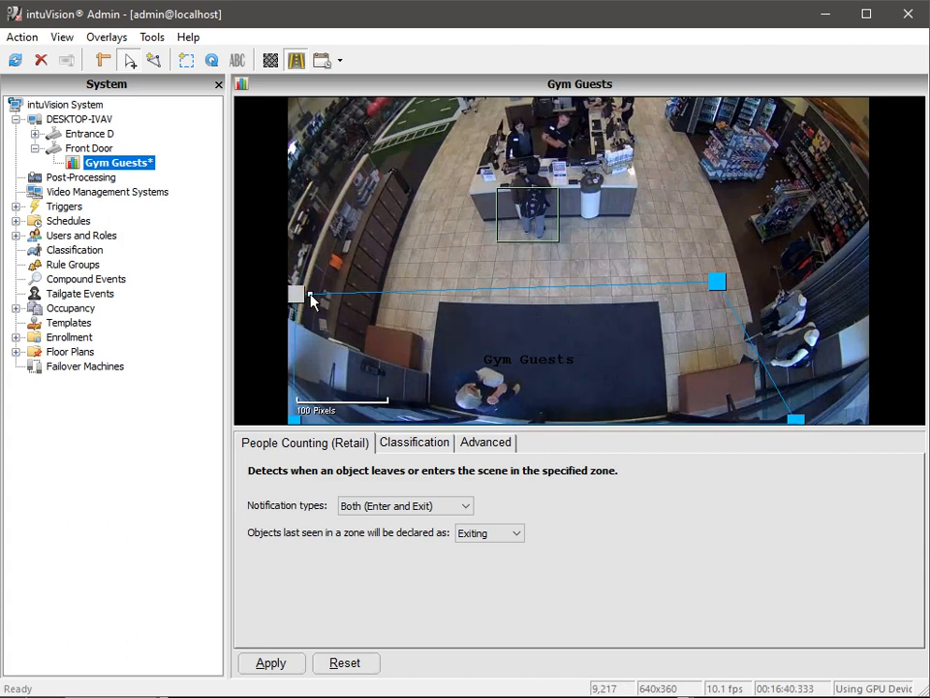
drag(296, 292, 370, 298)
drag(719, 282, 716, 294)
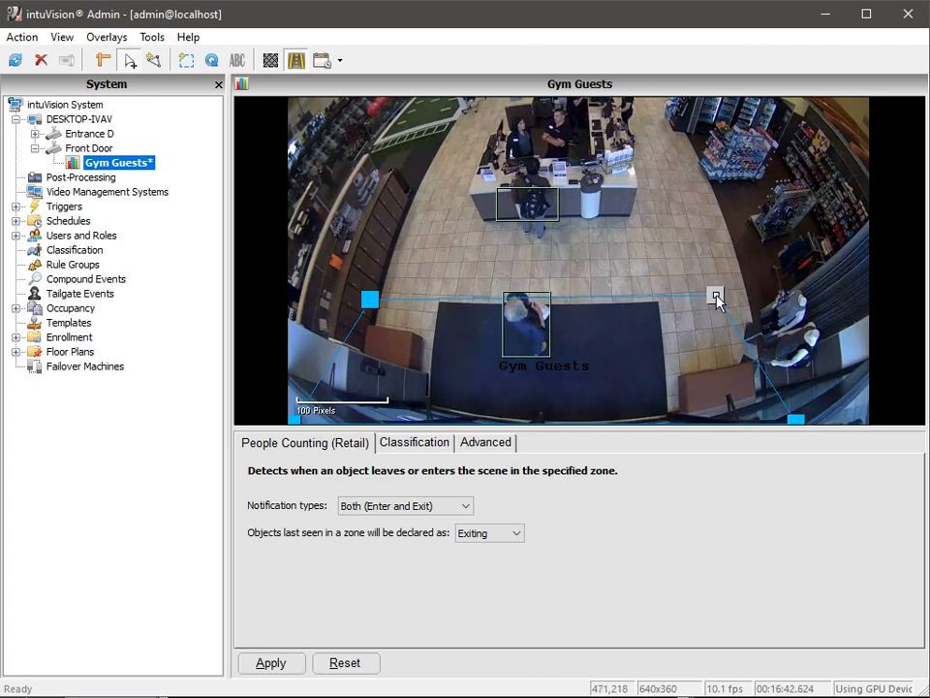
click(274, 664)
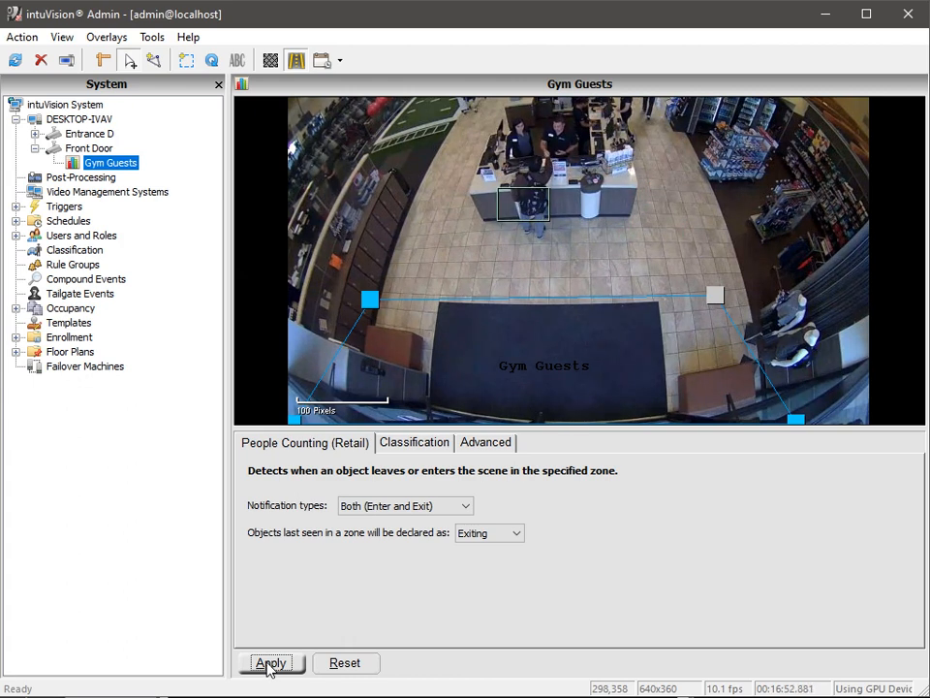
Check the Gym Guests rule's notification type options, keep Both (Enter and Exit), and apply the settings
click(466, 505)
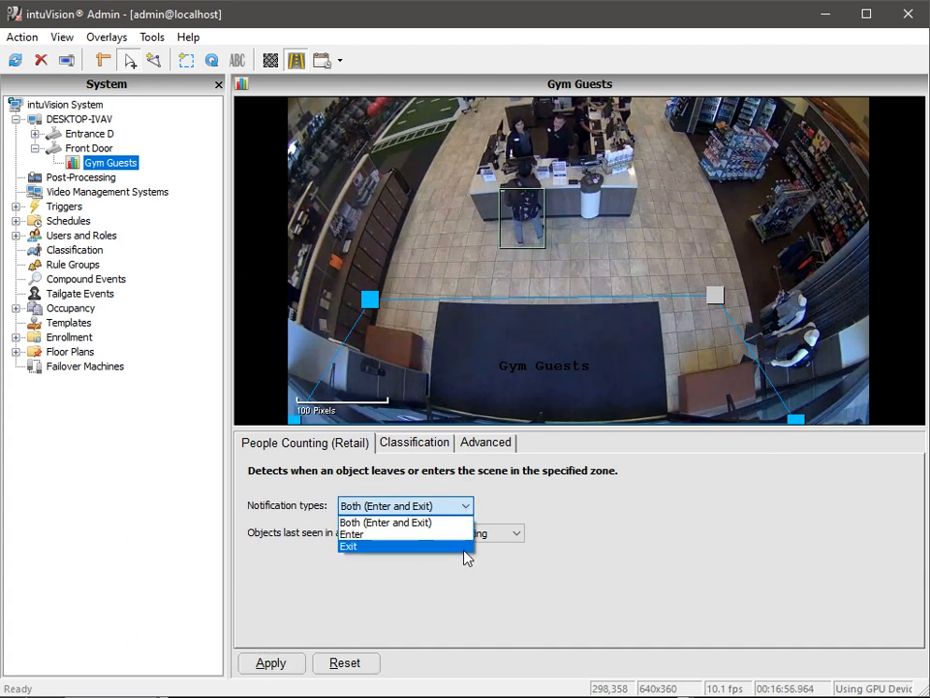
click(510, 504)
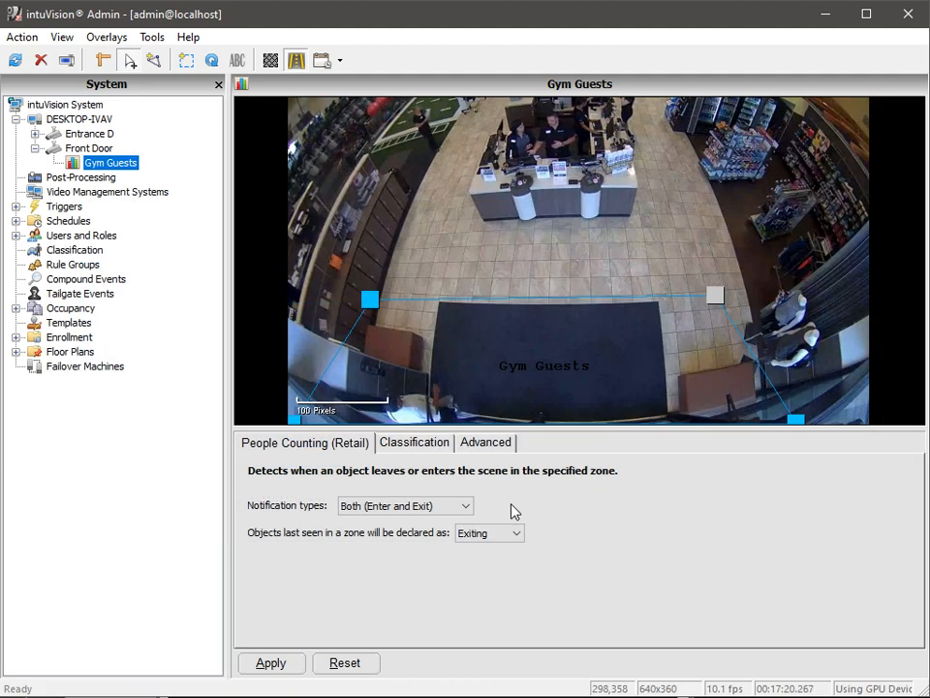
click(278, 663)
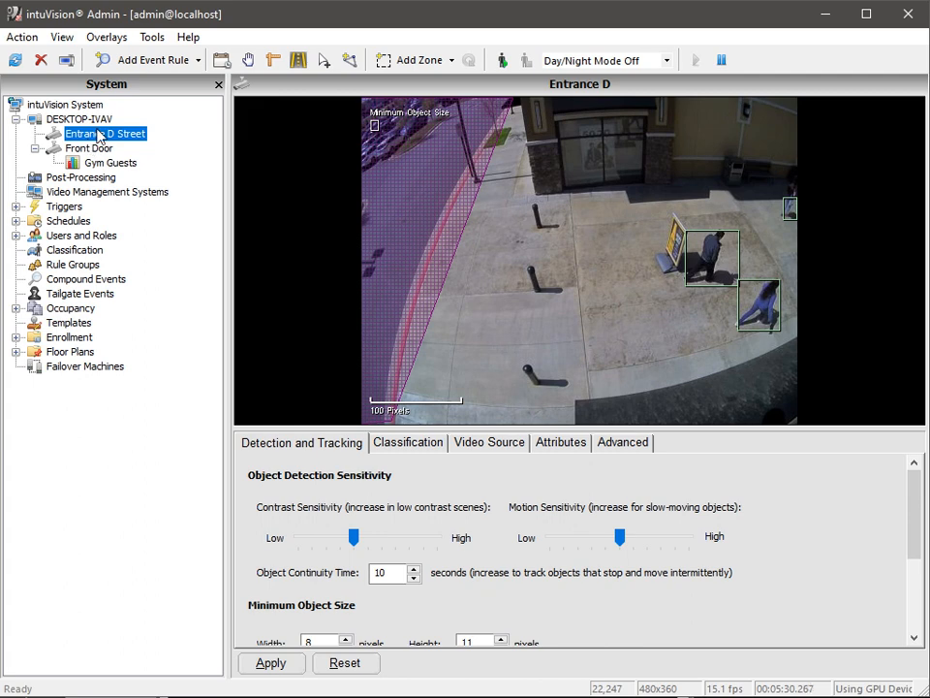
Add a core Throughput rule named Customer Count to the Entrance D Street camera, with the Count/Aggregate alarm type
right_click(102, 133)
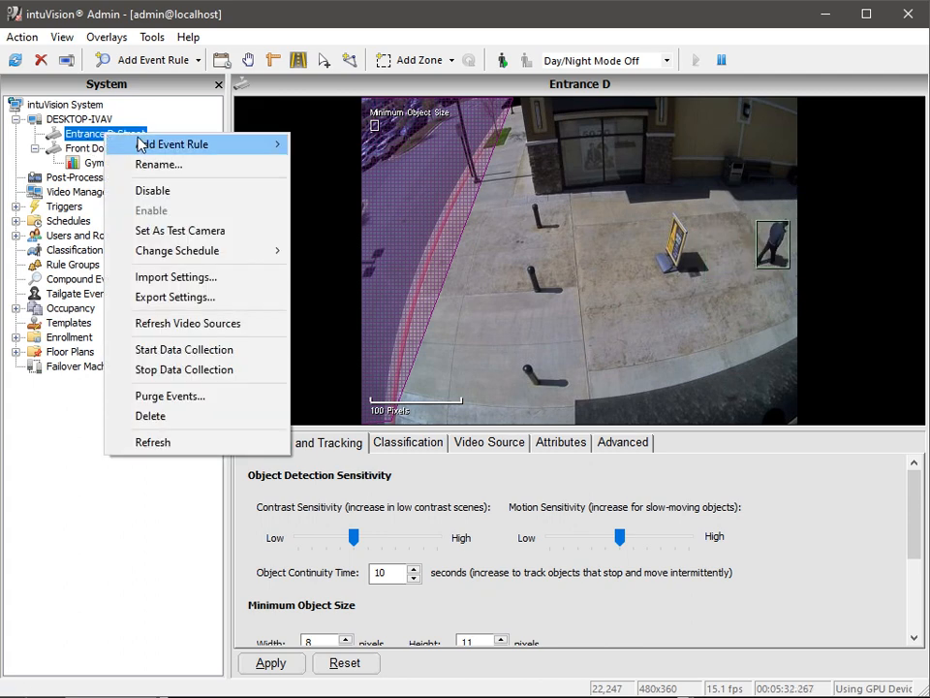
mouse_move(201, 147)
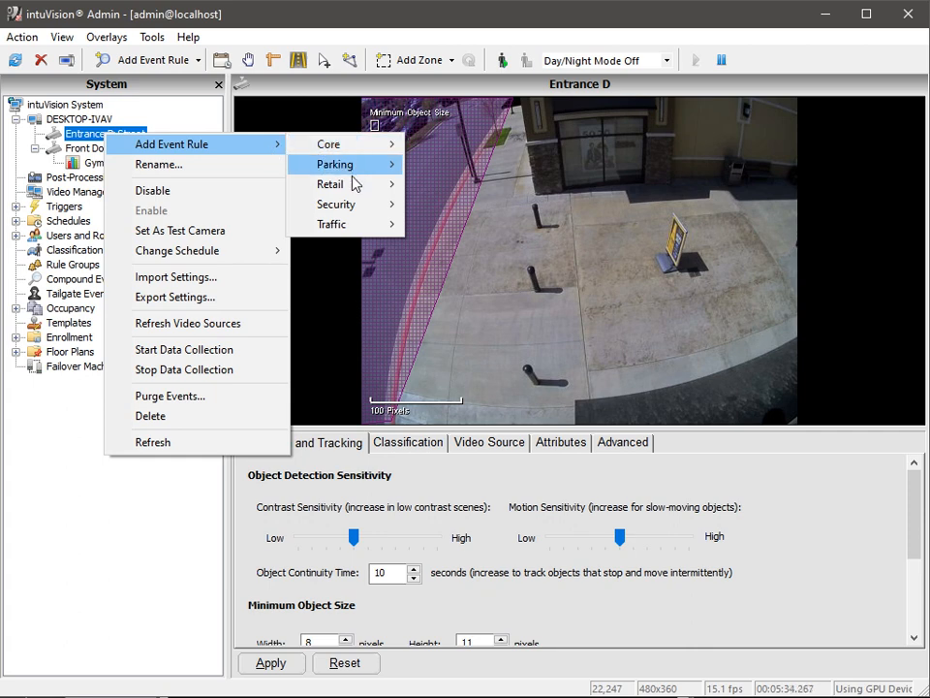
mouse_move(363, 143)
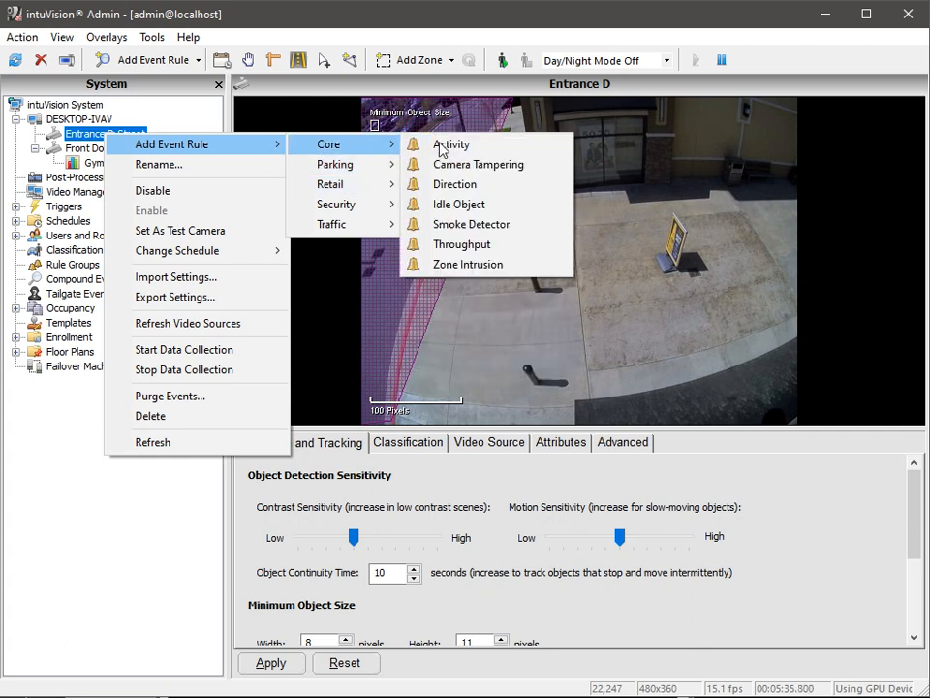
click(492, 245)
text(Cust)
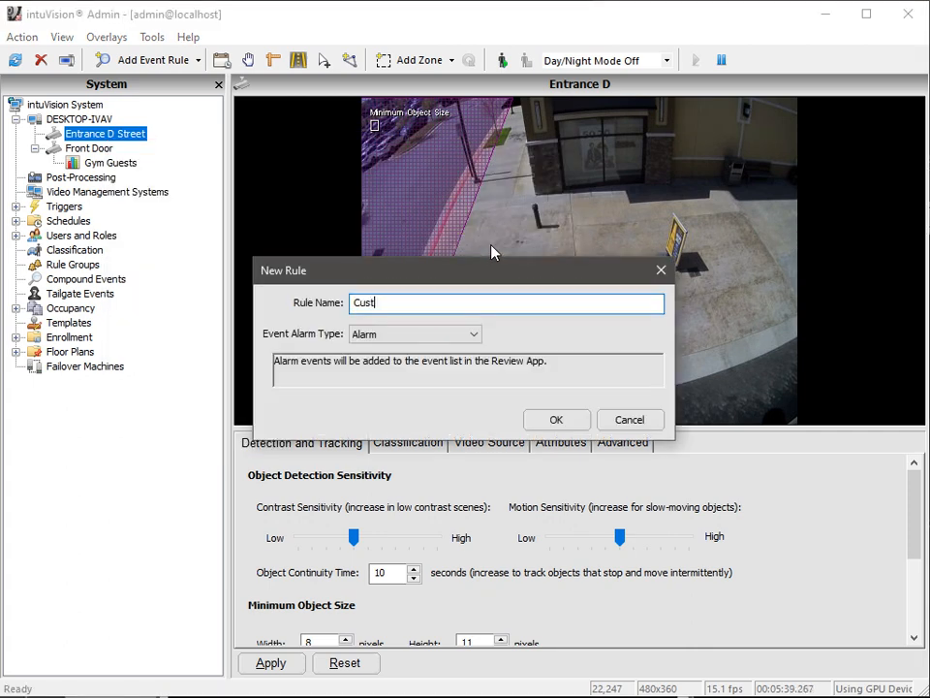
text(omer Count)
click(453, 335)
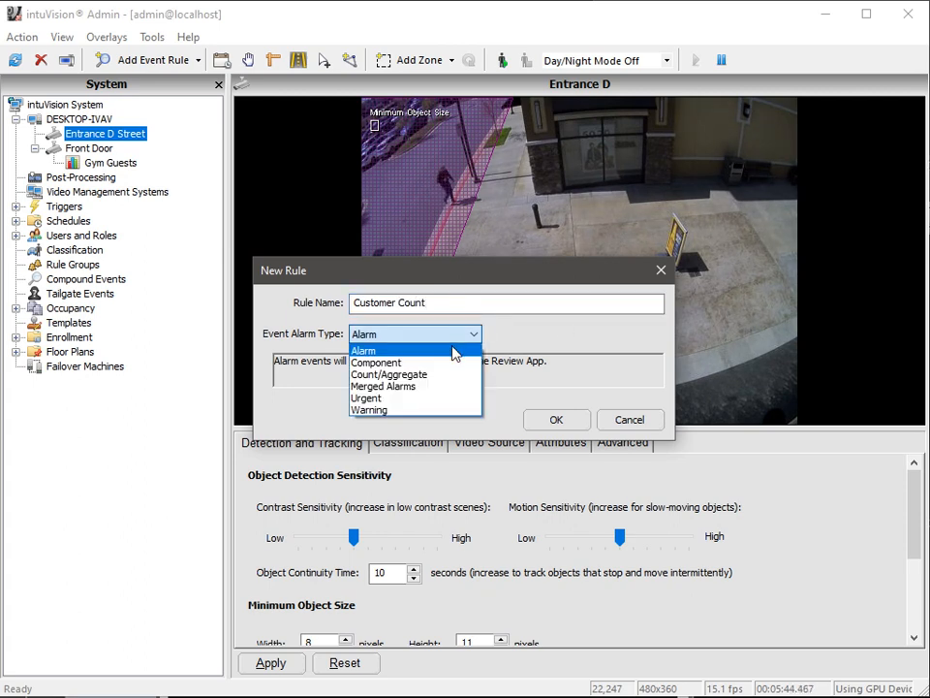
click(452, 375)
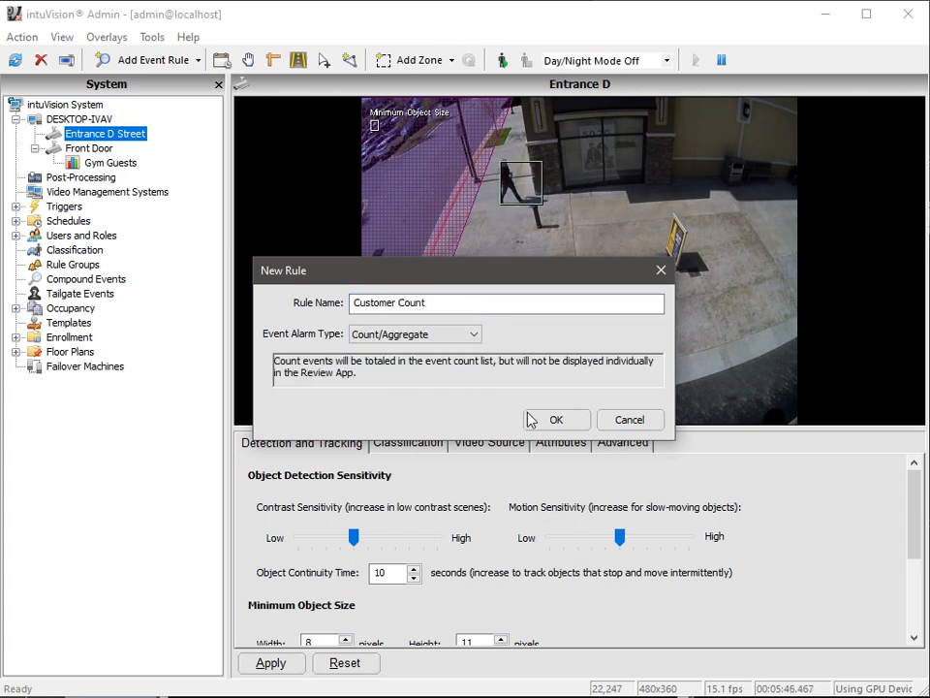
click(555, 419)
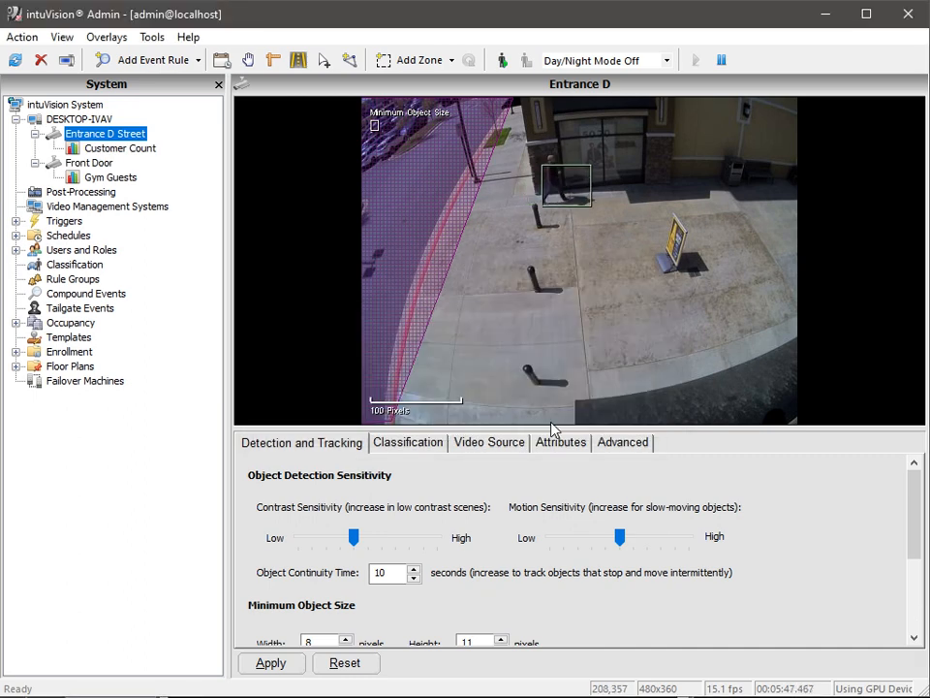
Reshape the Customer Count zone into a narrow one-way strip across the walkway from the store doors to the foreground pavement, and apply it
click(143, 150)
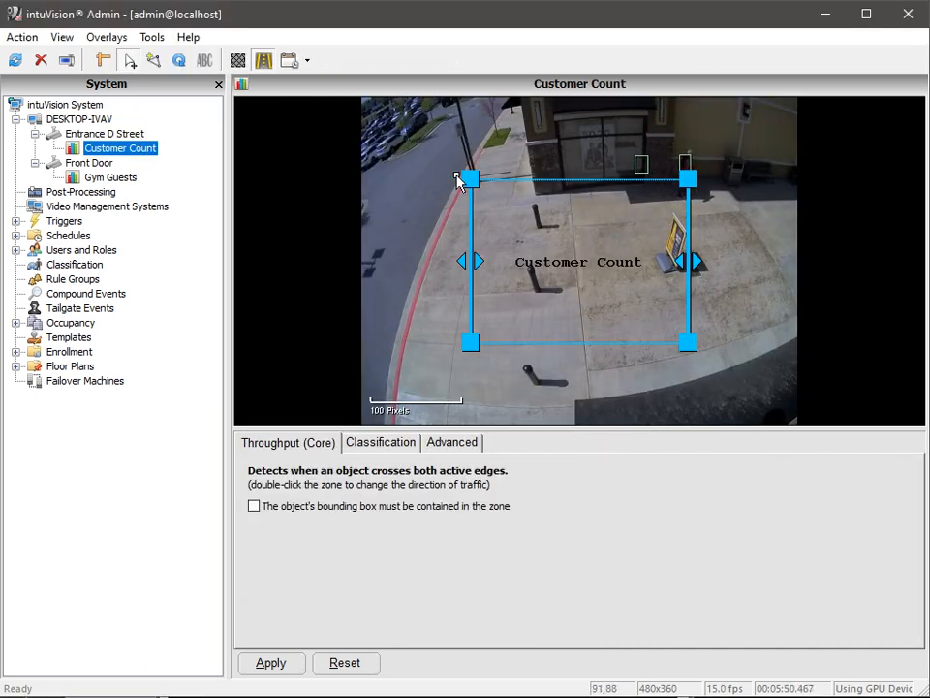
drag(469, 176, 651, 139)
drag(470, 341, 659, 417)
drag(687, 342, 671, 408)
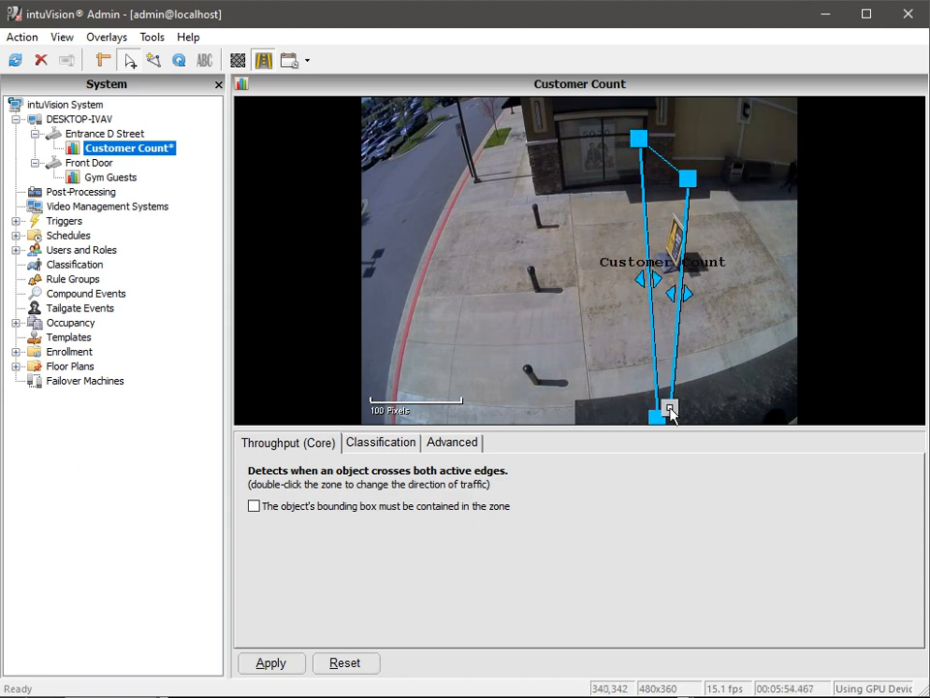
drag(687, 177, 634, 130)
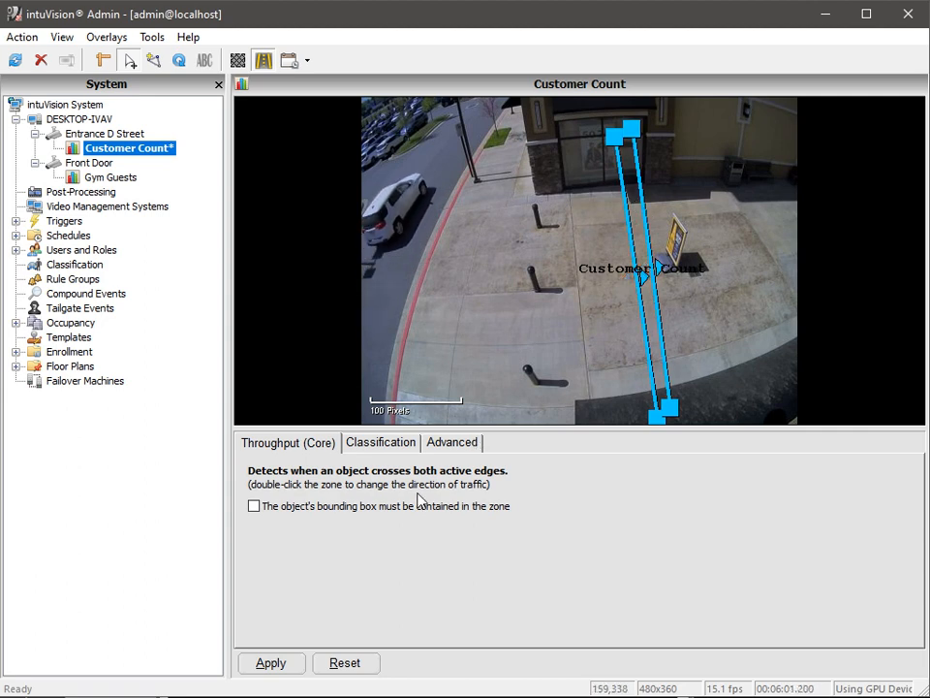
click(272, 663)
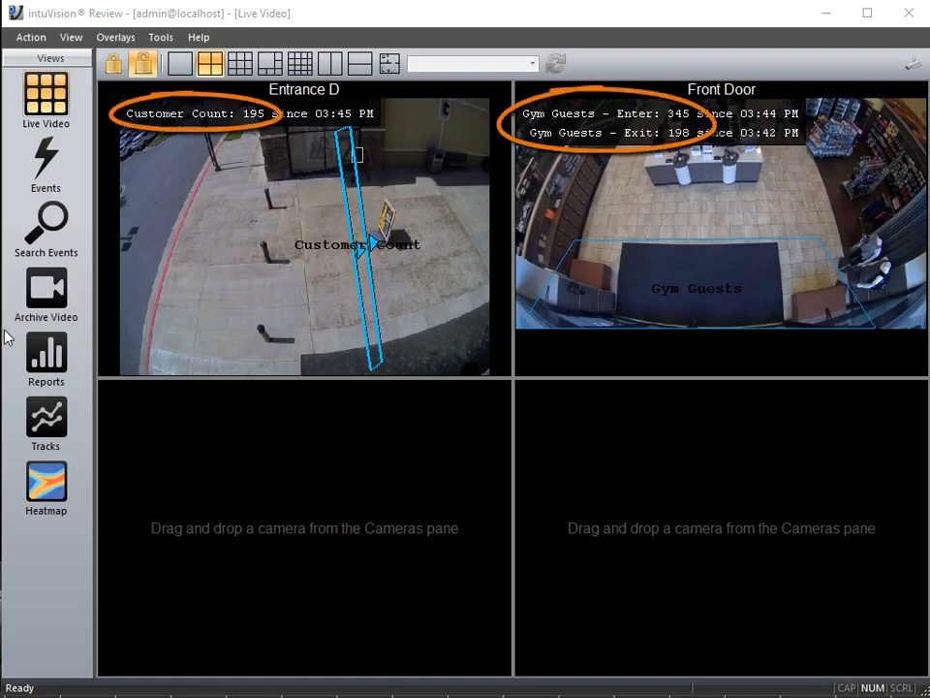
Switch to intuVision Review and create a custom report query covering only Front Door's Gym Guests events, displayed as a pie chart
click(56, 364)
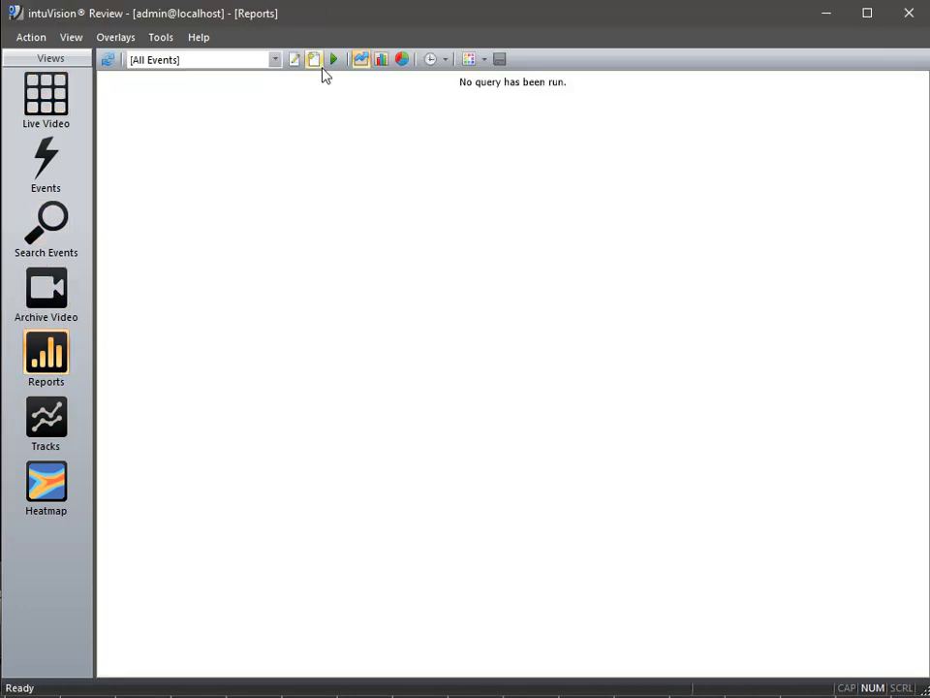
click(316, 61)
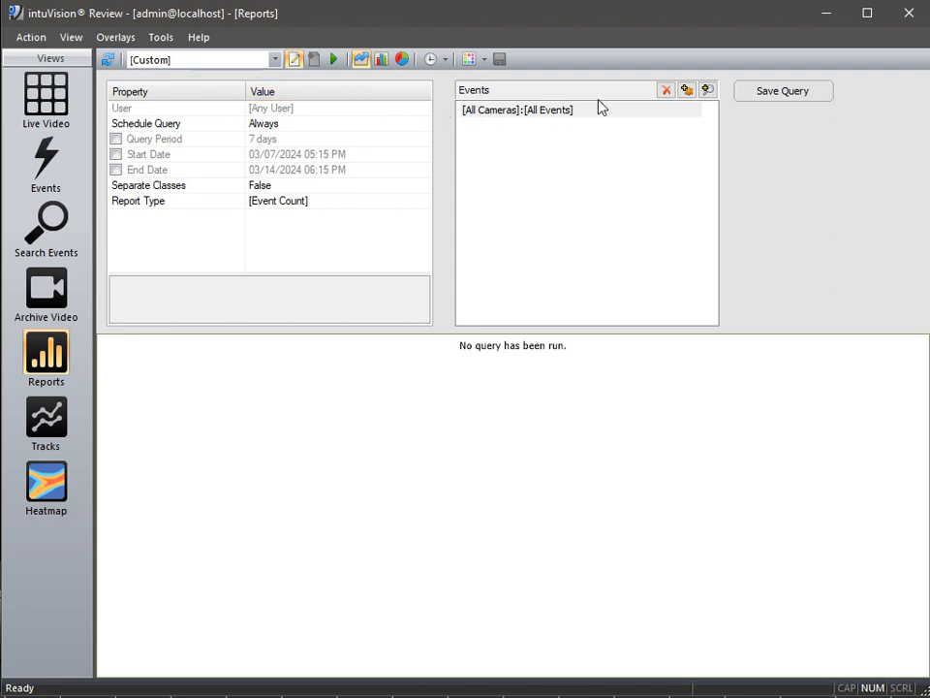
click(666, 90)
click(709, 91)
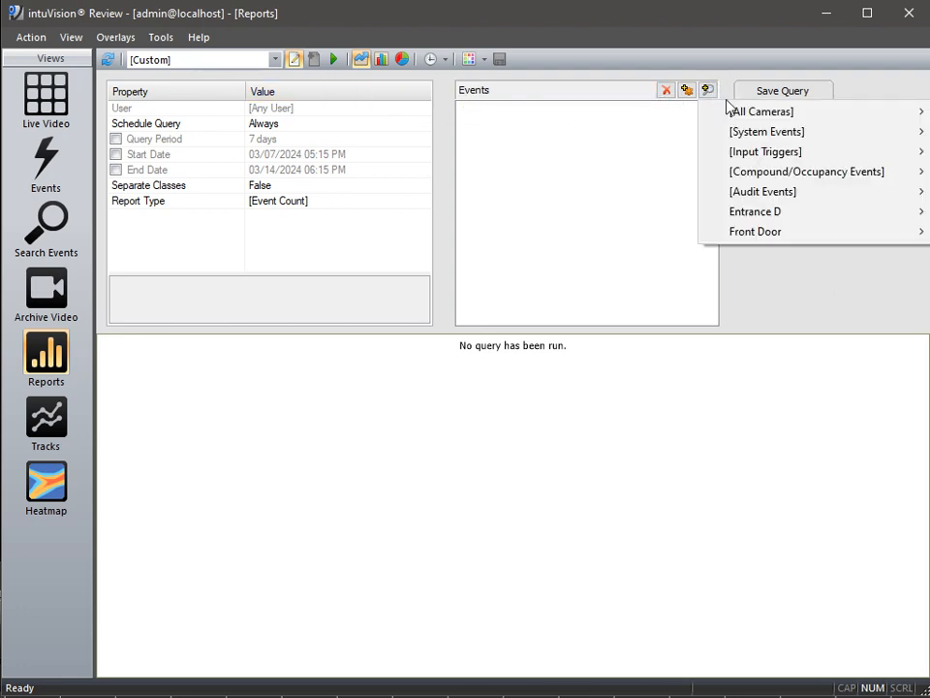
mouse_move(769, 233)
click(601, 292)
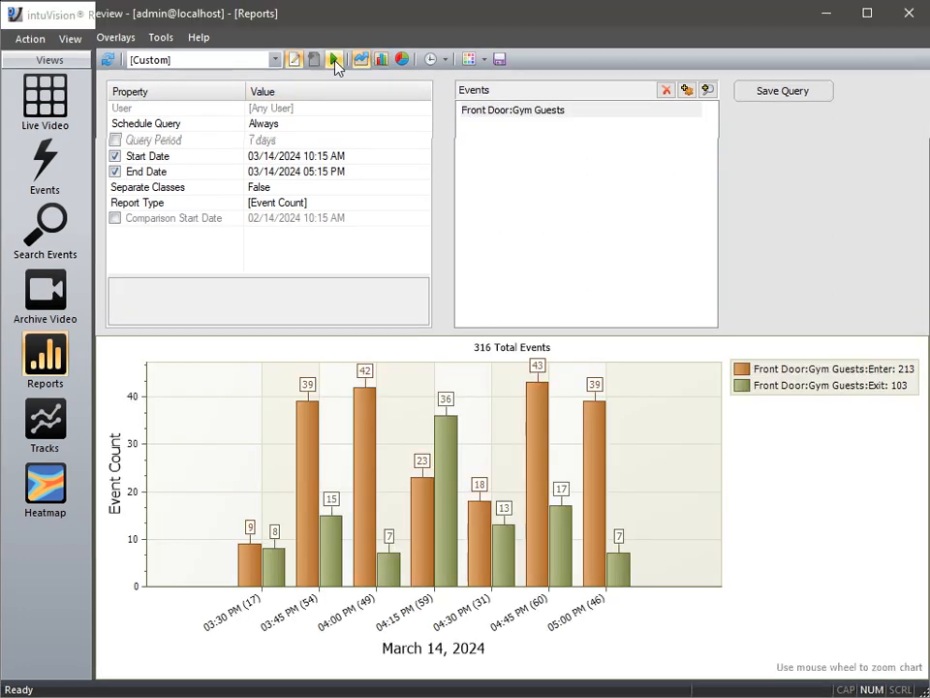
click(402, 59)
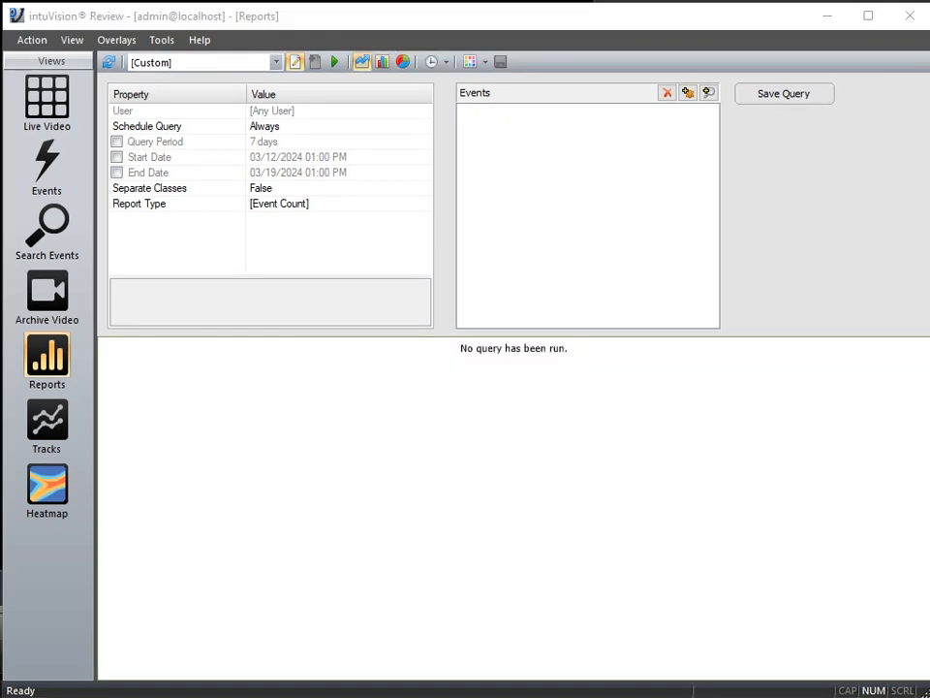
Add the Customer Count event of the Entrance D Street camera to the empty custom report query
click(706, 100)
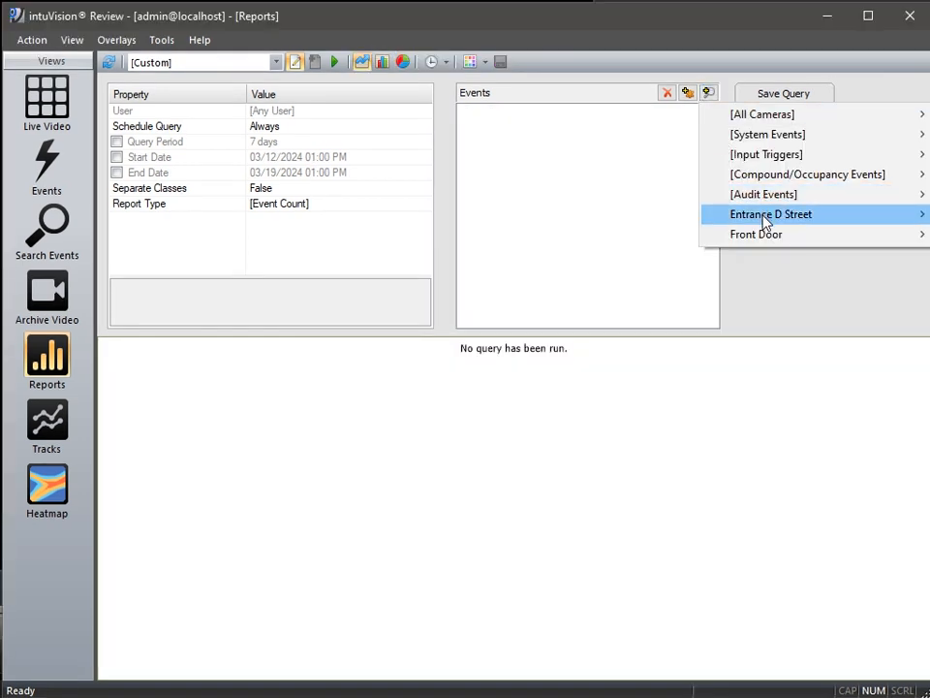
mouse_move(764, 217)
click(643, 275)
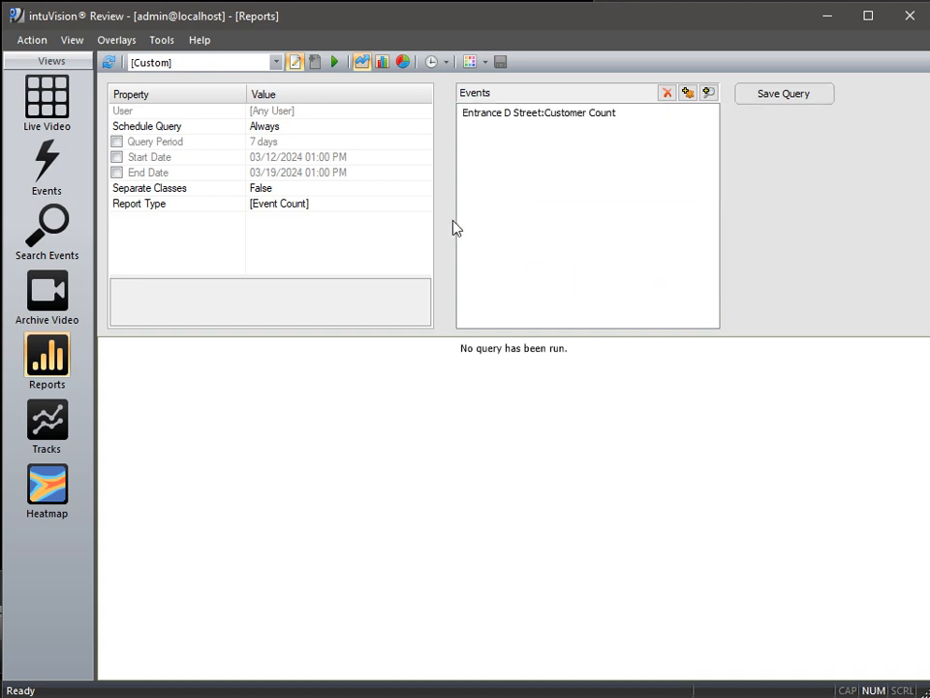
Enable the 7-day query period, set the comparison start date to 02/19/2024 01:00 PM, and run the report
click(116, 141)
click(116, 219)
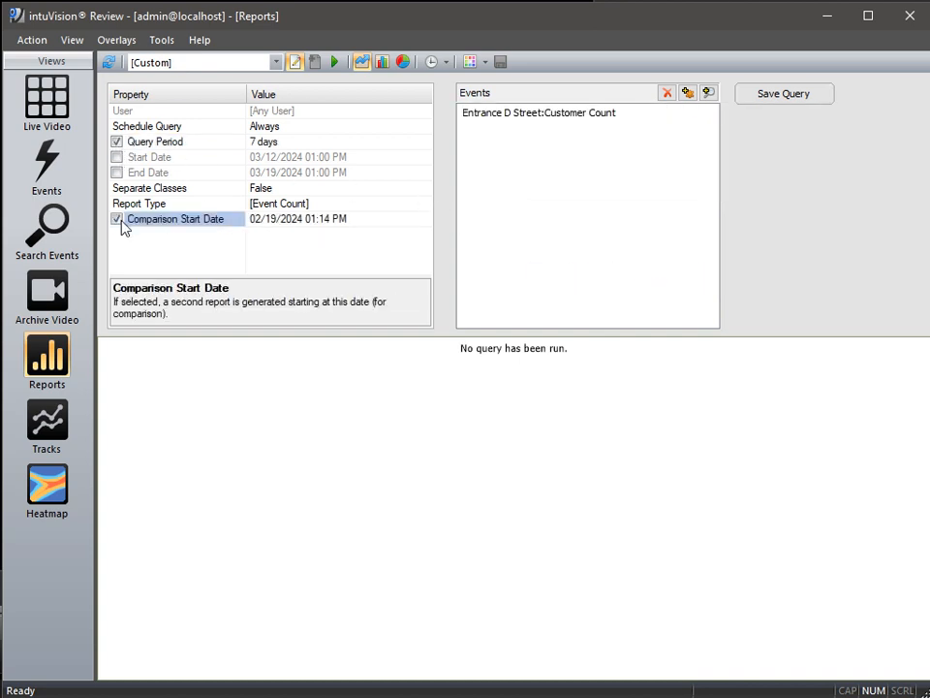
click(323, 219)
click(333, 242)
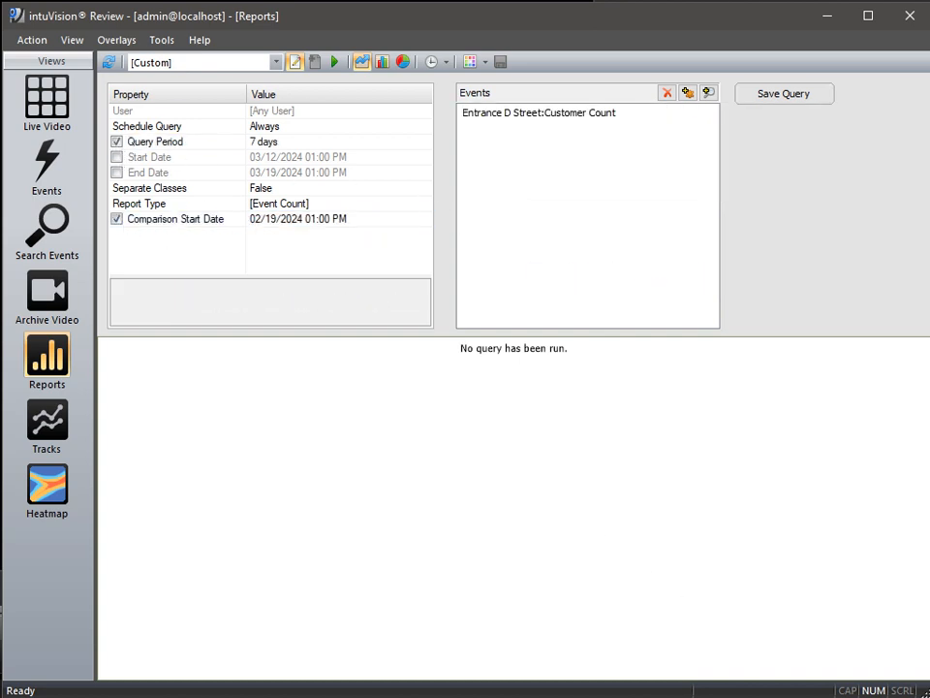
click(332, 64)
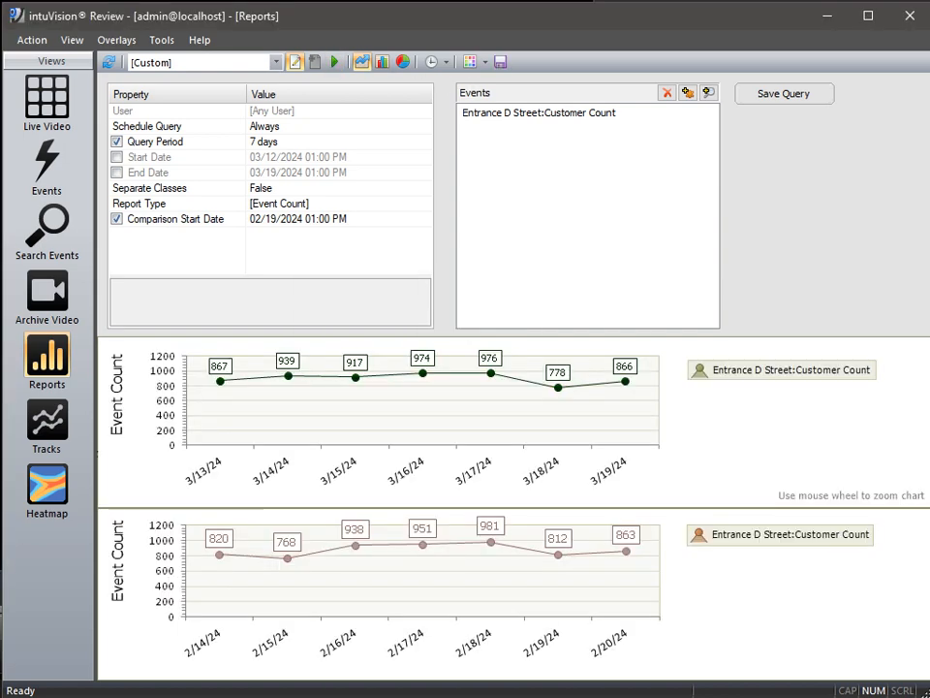